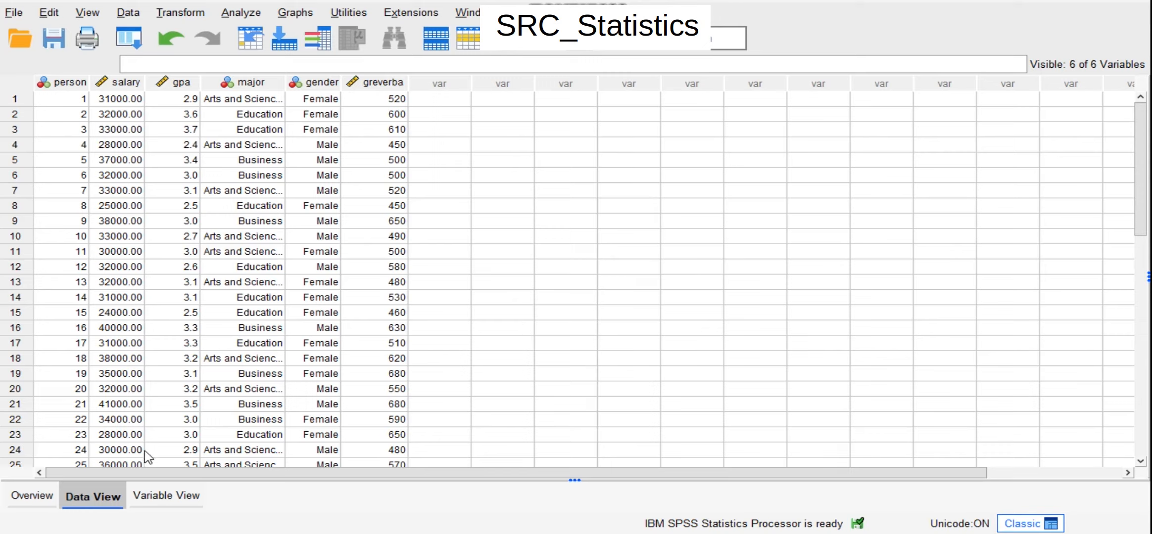
- Examine the dataset's variable definitions, its records, and the label and measurement level of each variable
left_click(162, 509)
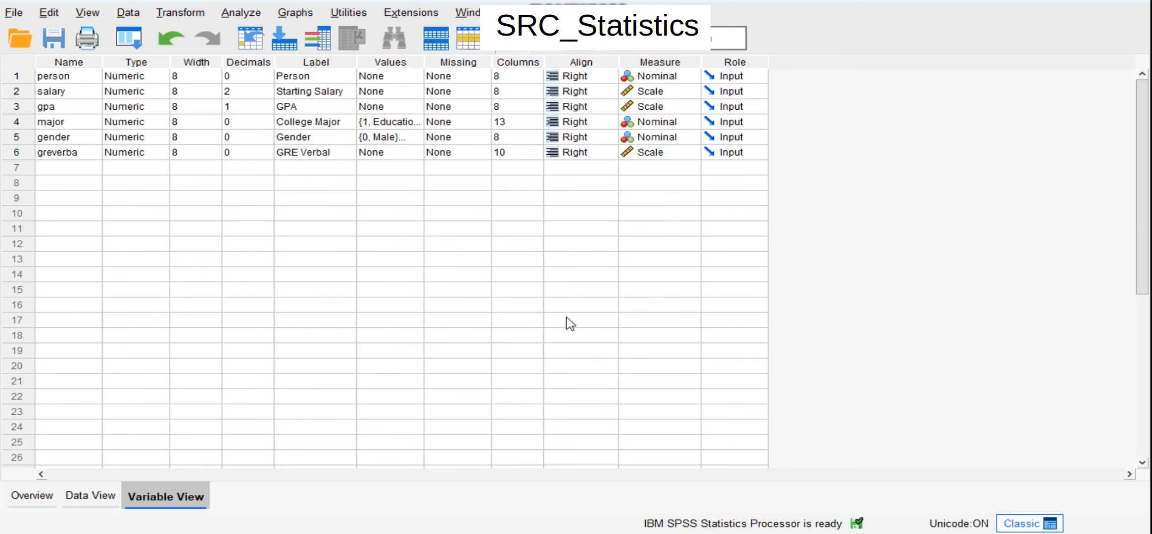
left_click(80, 497)
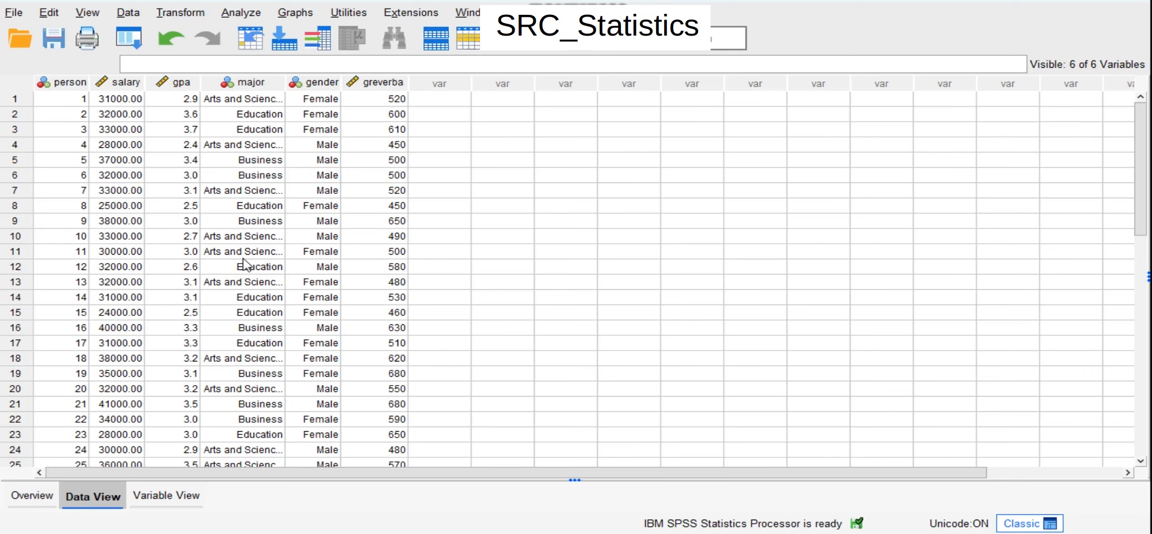
scroll(356, 297, "down", 1)
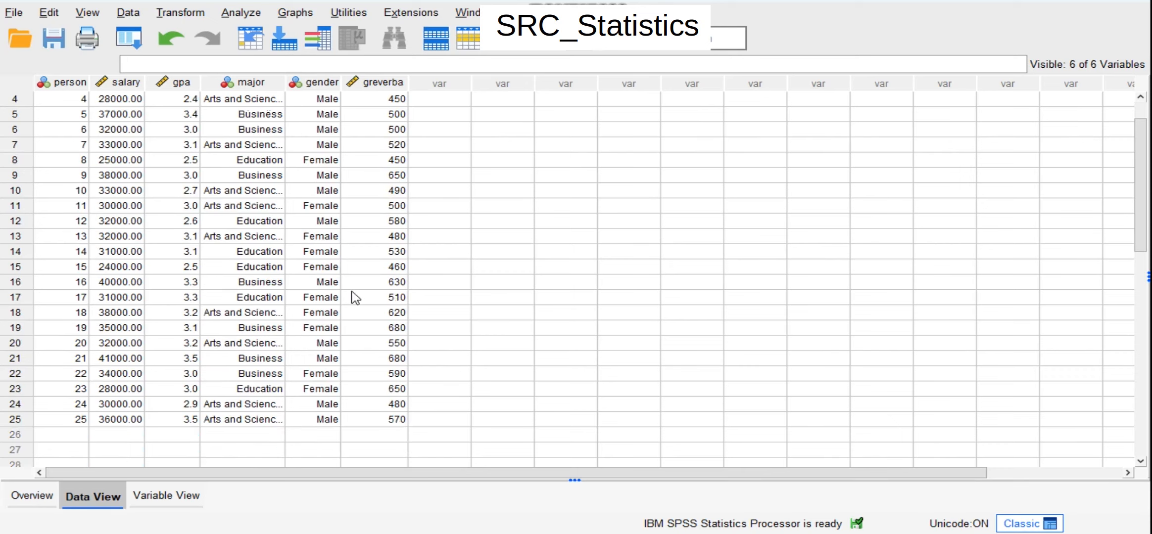
scroll(356, 297, "up", 1)
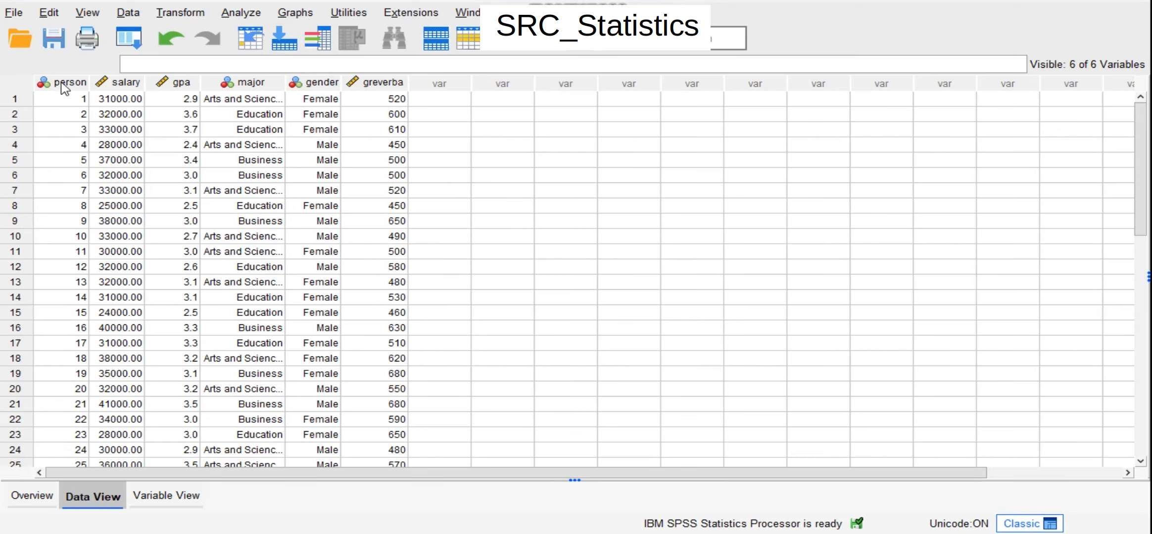
mouse_move(62, 88)
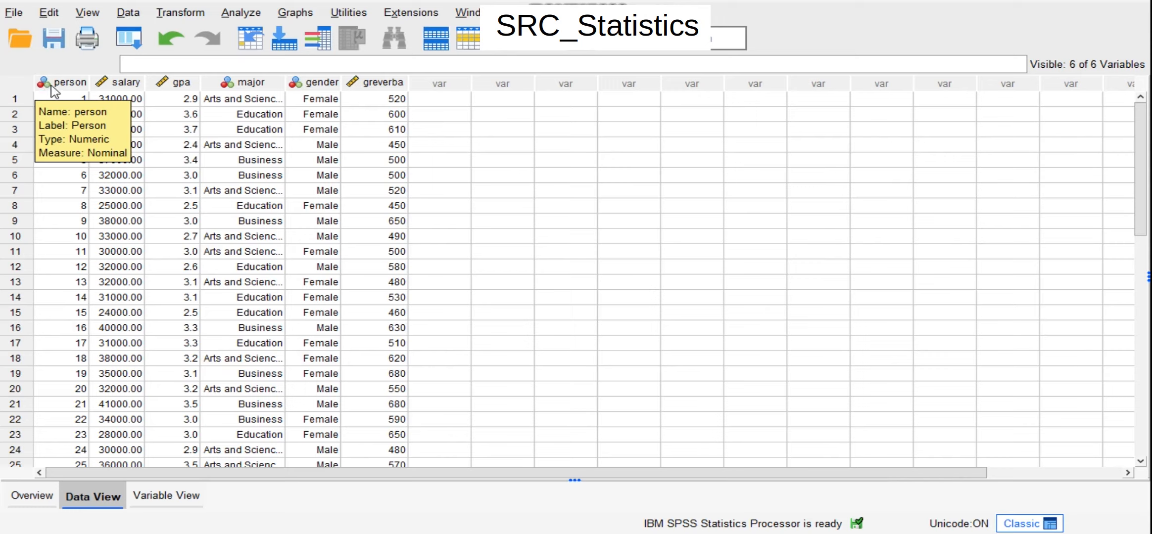
mouse_move(139, 88)
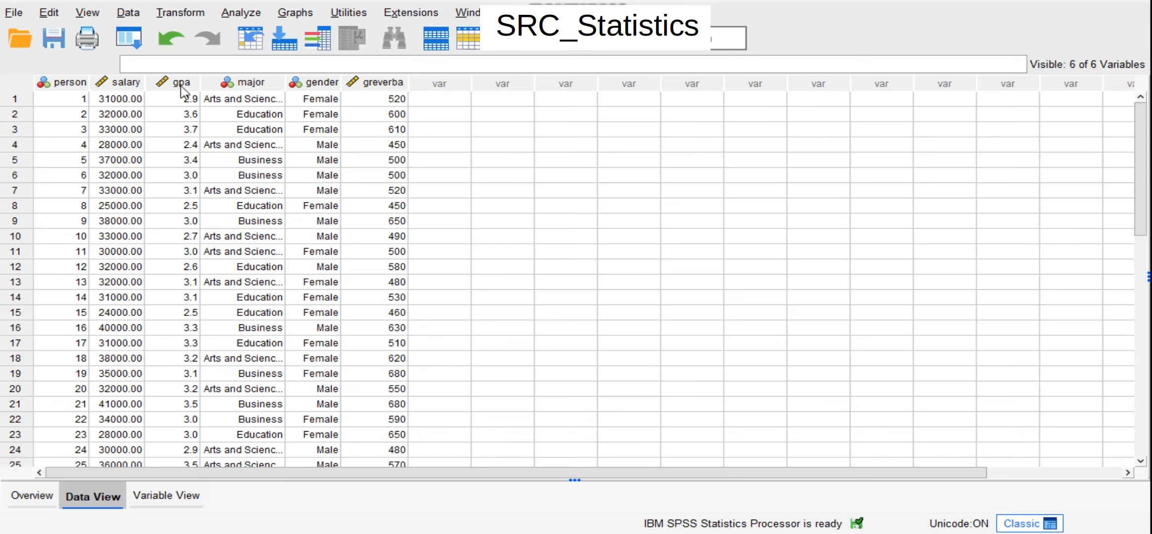
mouse_move(181, 86)
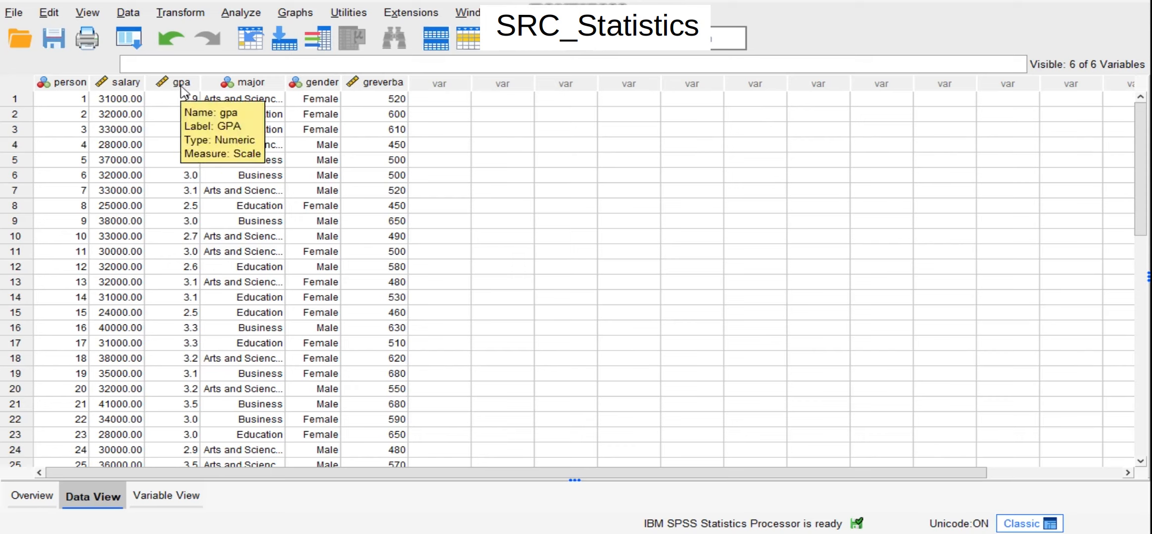
mouse_move(221, 86)
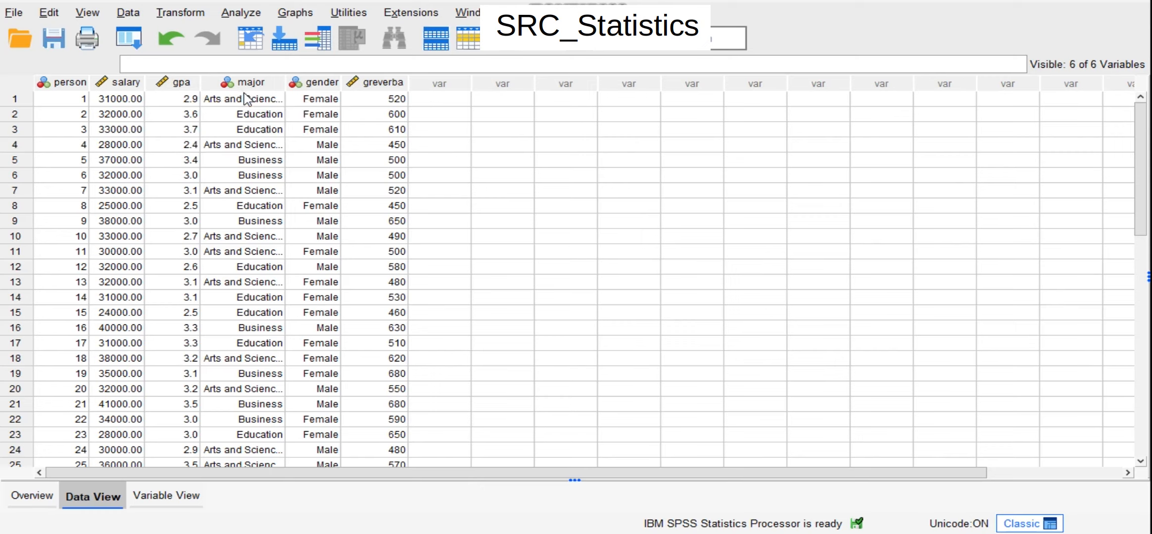
mouse_move(324, 89)
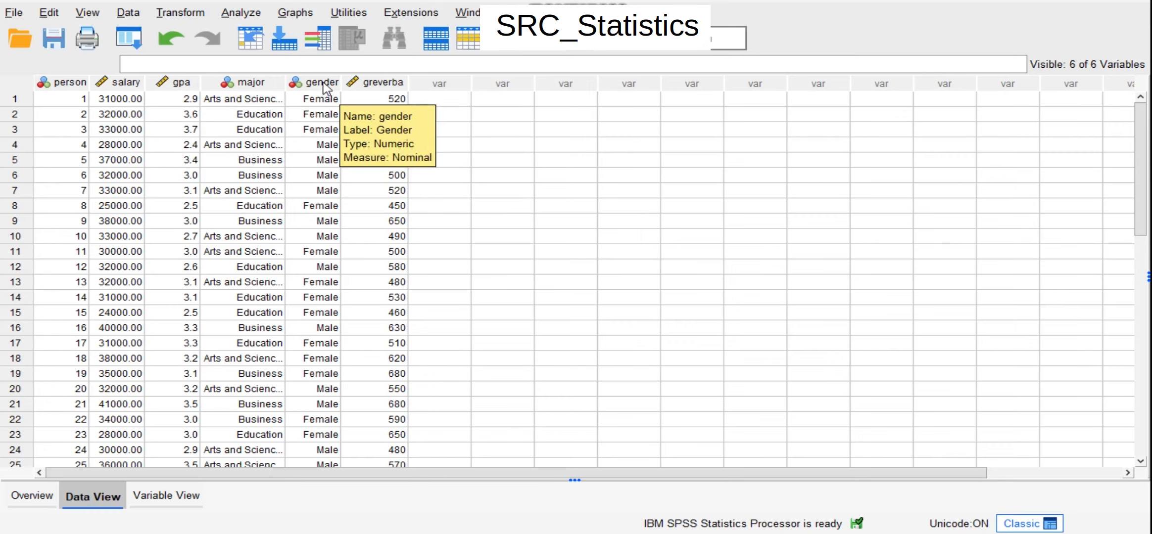
mouse_move(378, 86)
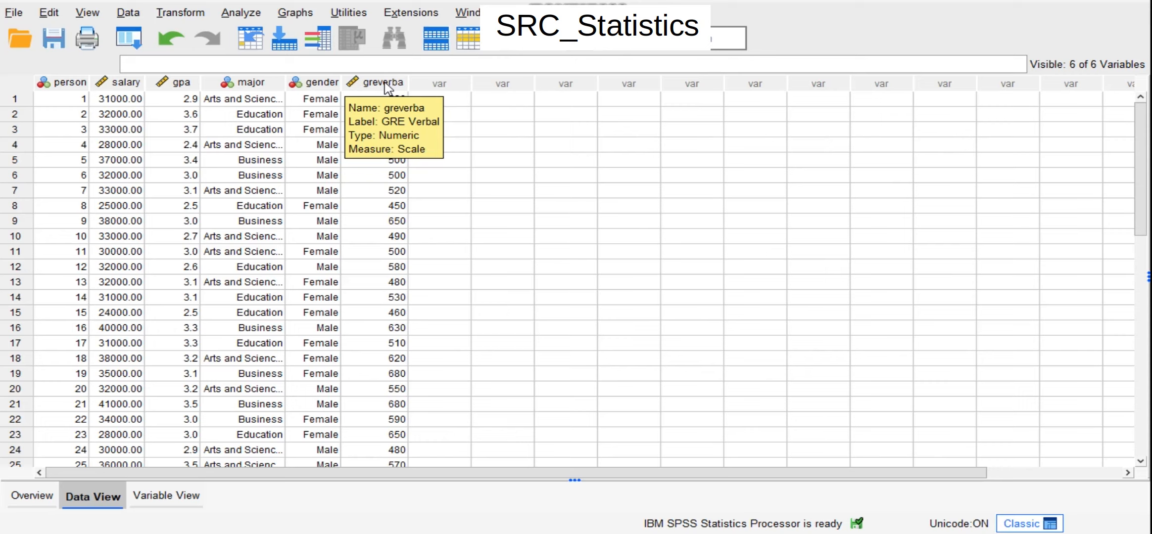
mouse_move(286, 83)
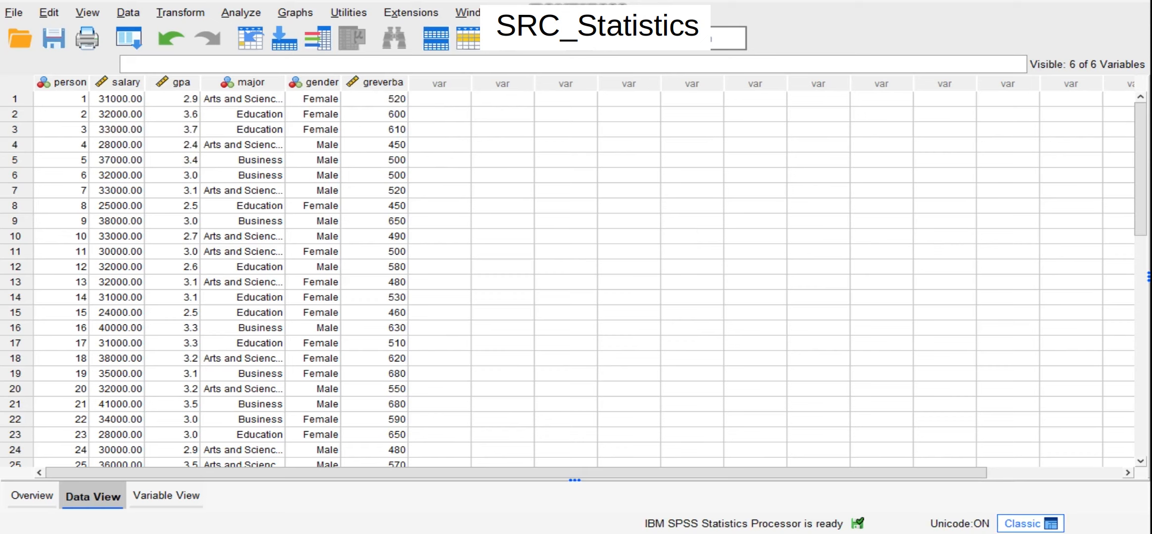
- Create a simple scatterplot with Starting Salary on the Y axis and GRE Verbal on the X axis
left_click(294, 15)
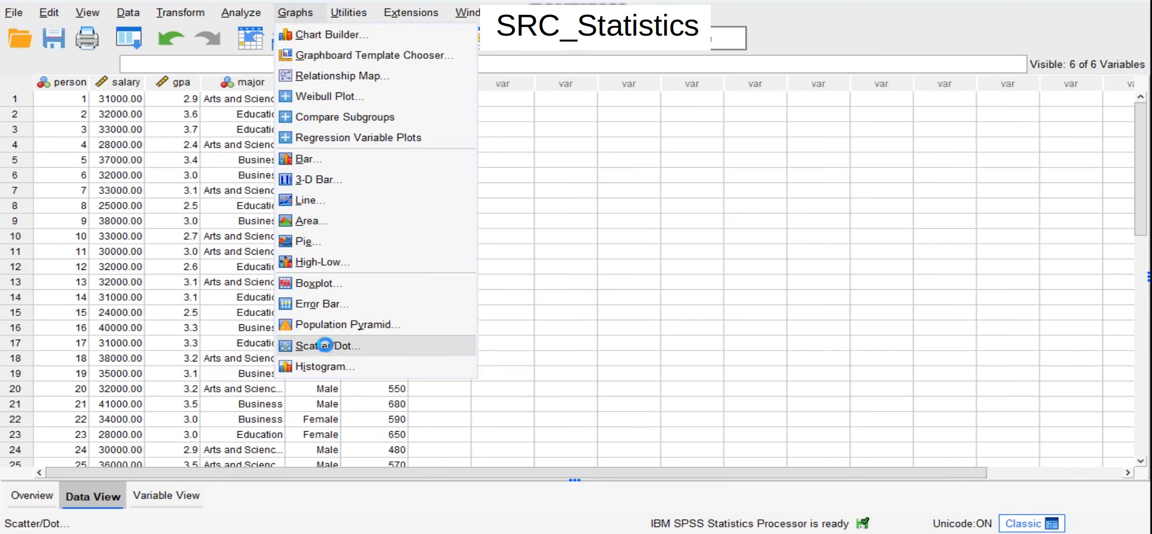
left_click(328, 346)
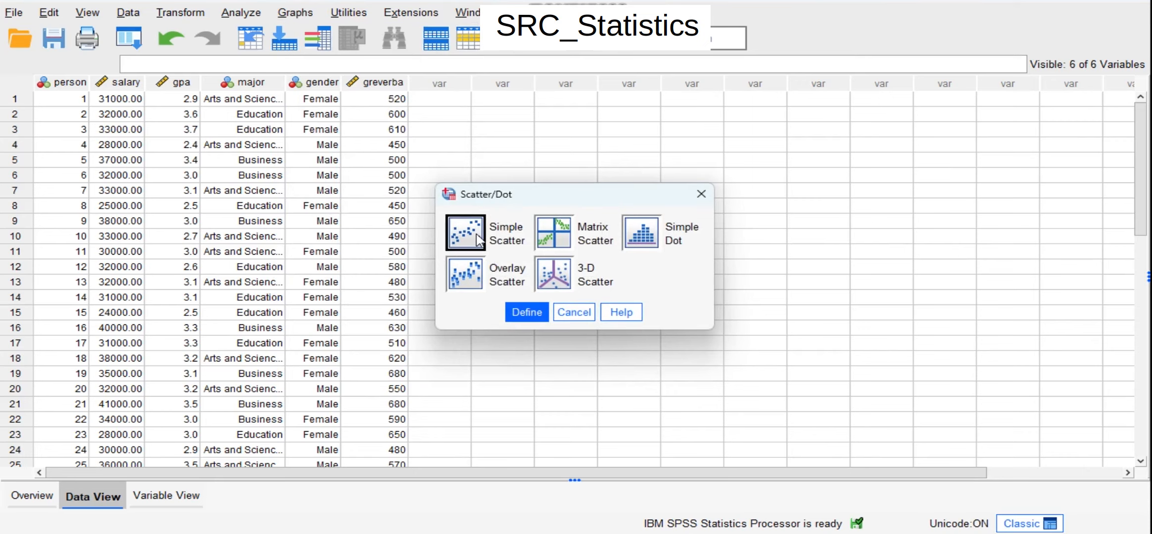
left_click(531, 313)
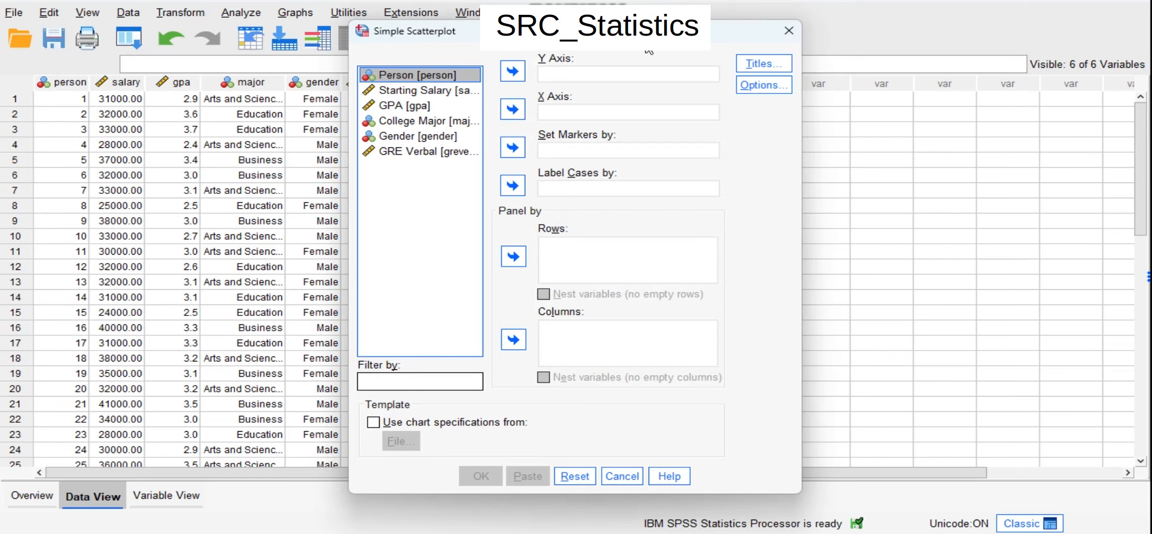
left_click_drag(648, 49, 746, 68)
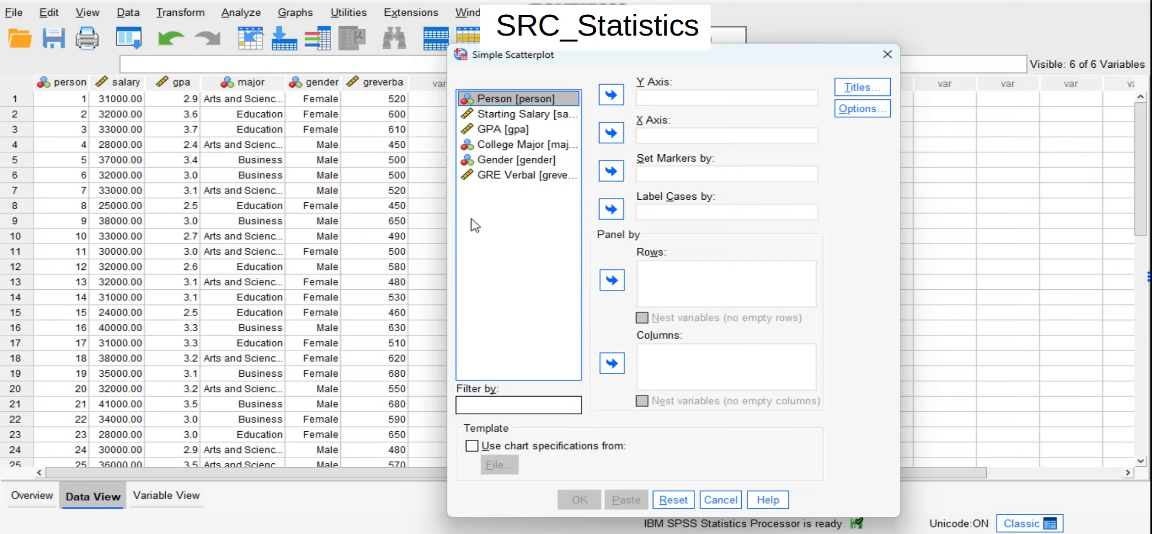
left_click(499, 176)
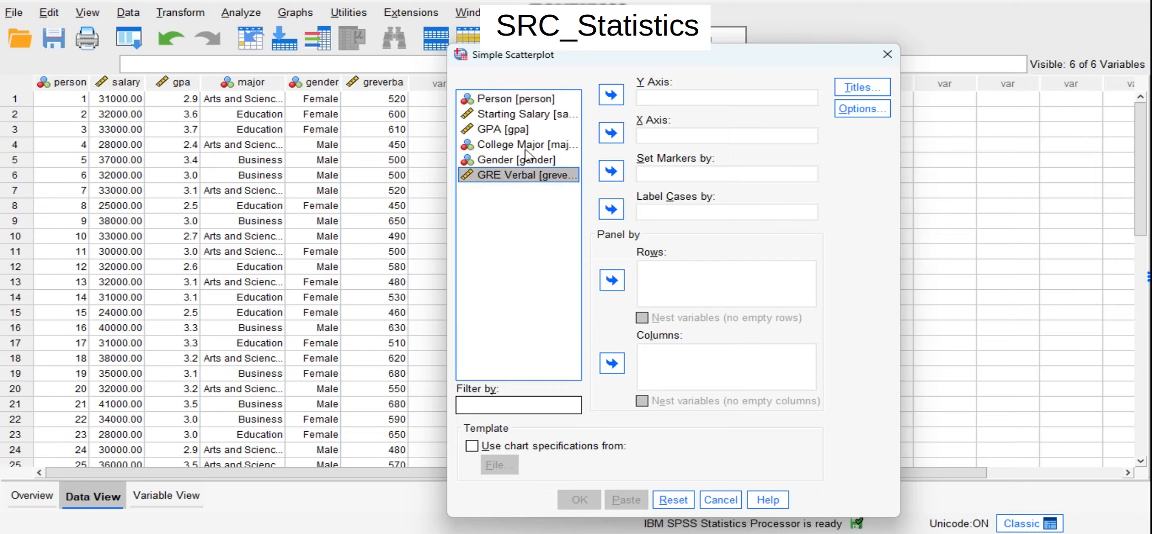
left_click(610, 133)
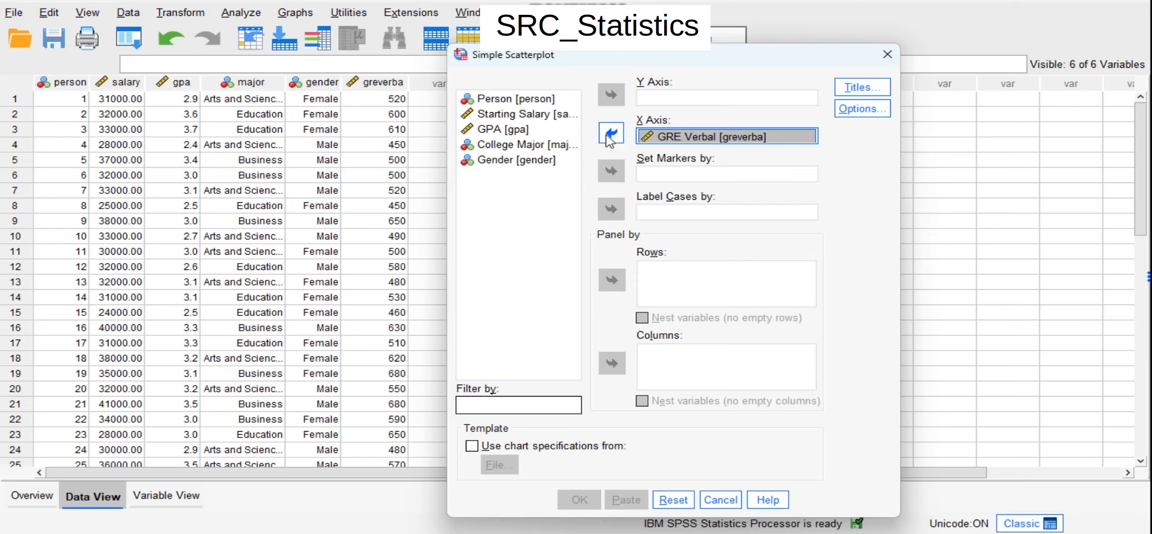
left_click(533, 122)
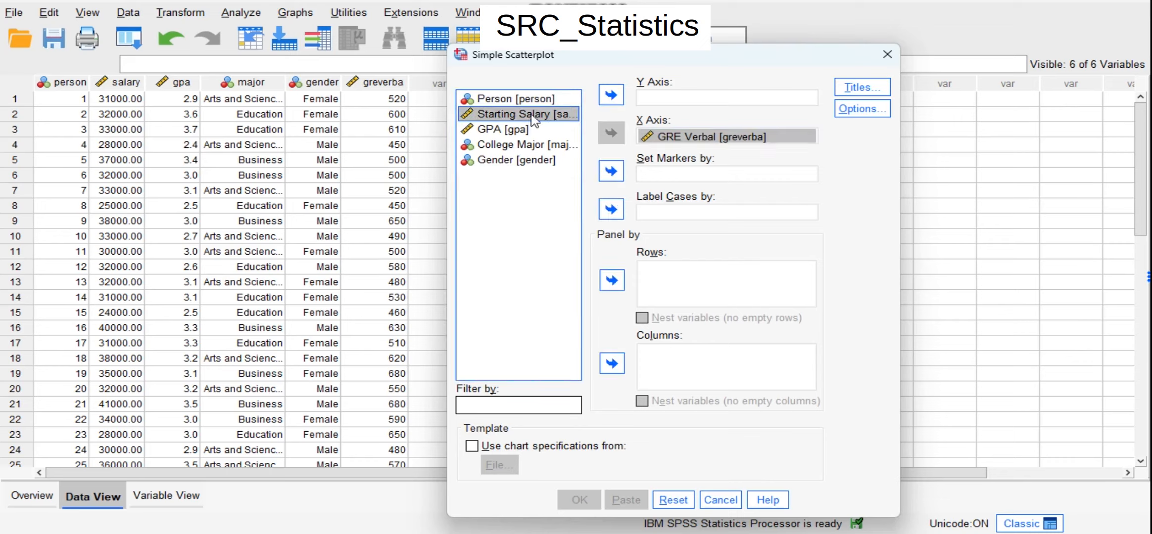
left_click(611, 94)
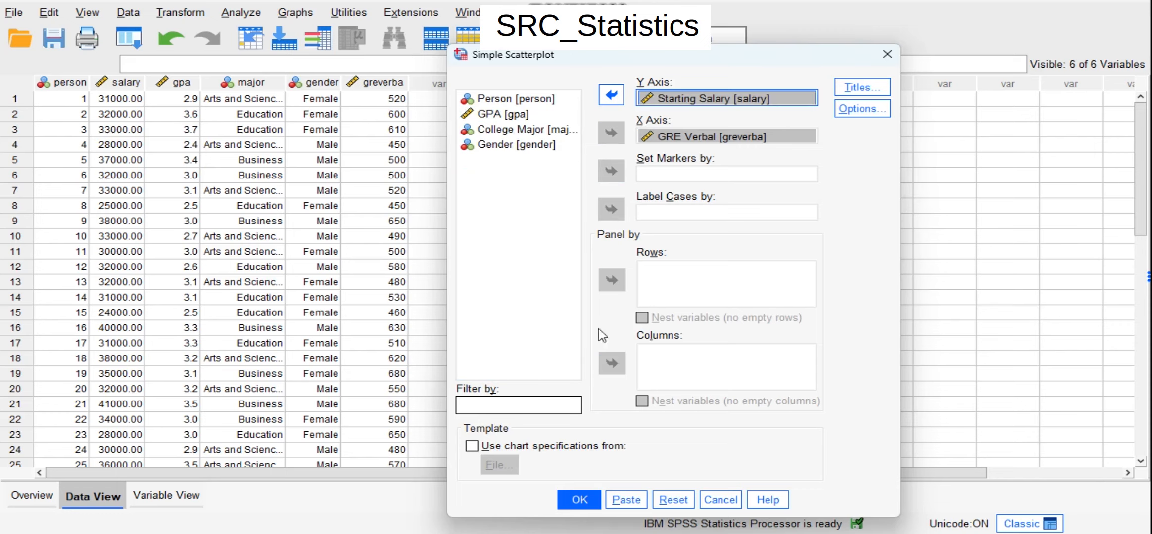
left_click(579, 500)
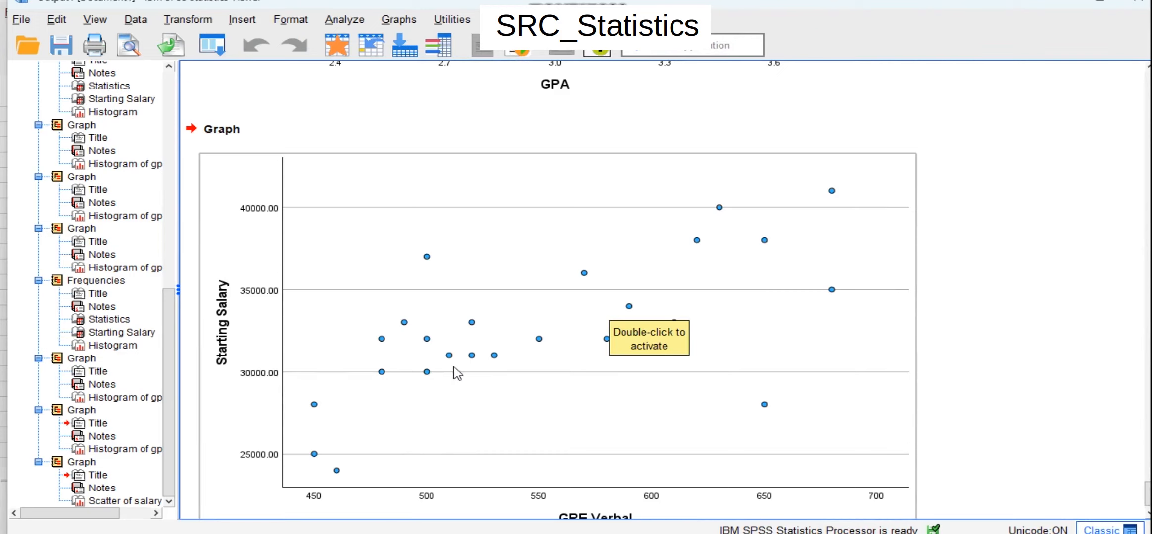
scroll(460, 376, "down", 1)
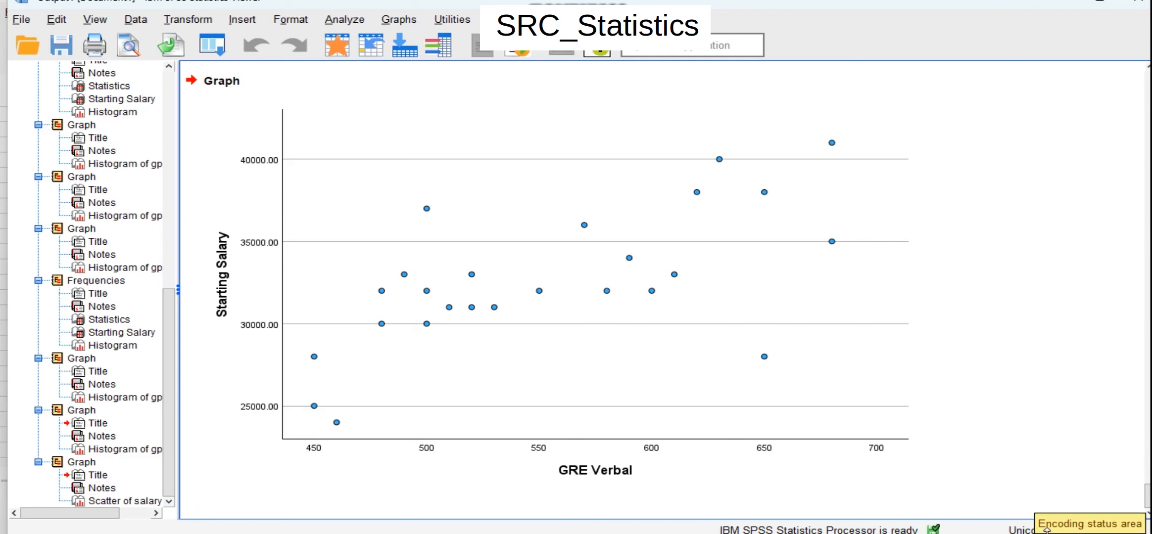
- Start a blank Scatter Plot in the Chart Builder, resetting the leftover GRE Verbal by Gender chart settings
left_click(940, 532)
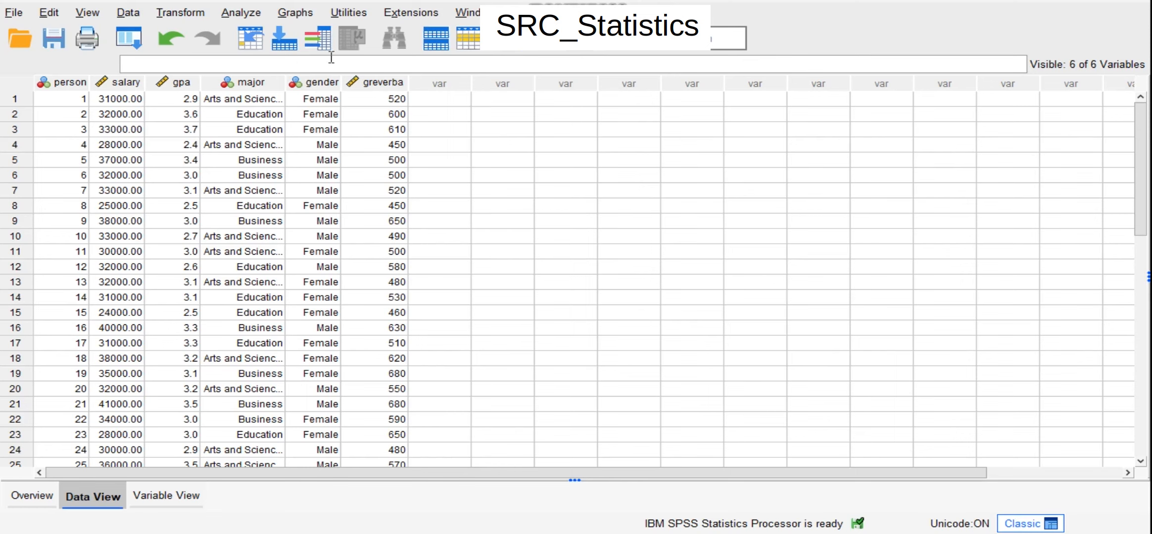
left_click(296, 14)
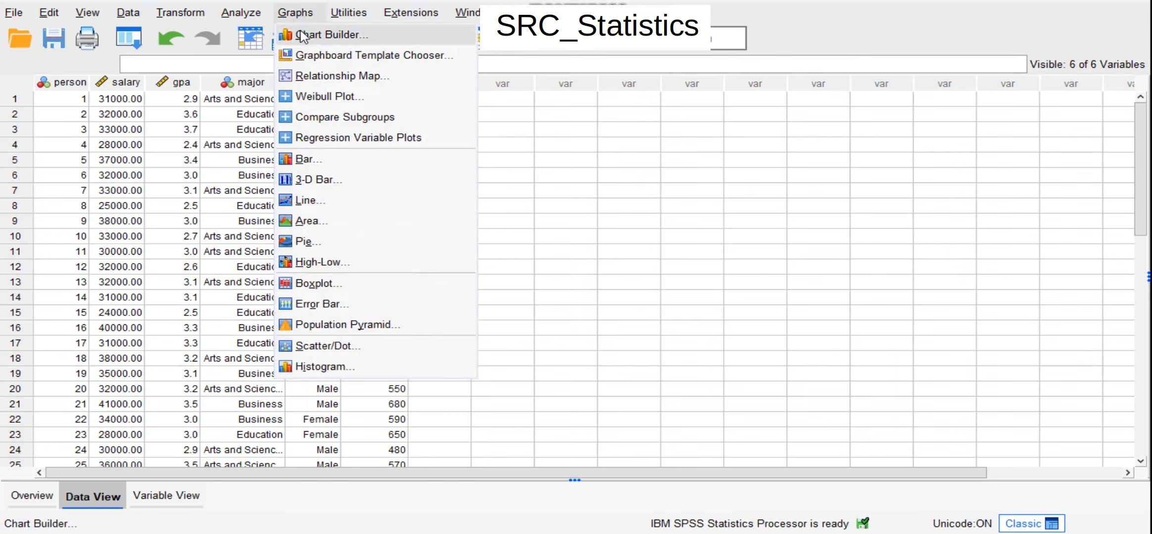
left_click(302, 36)
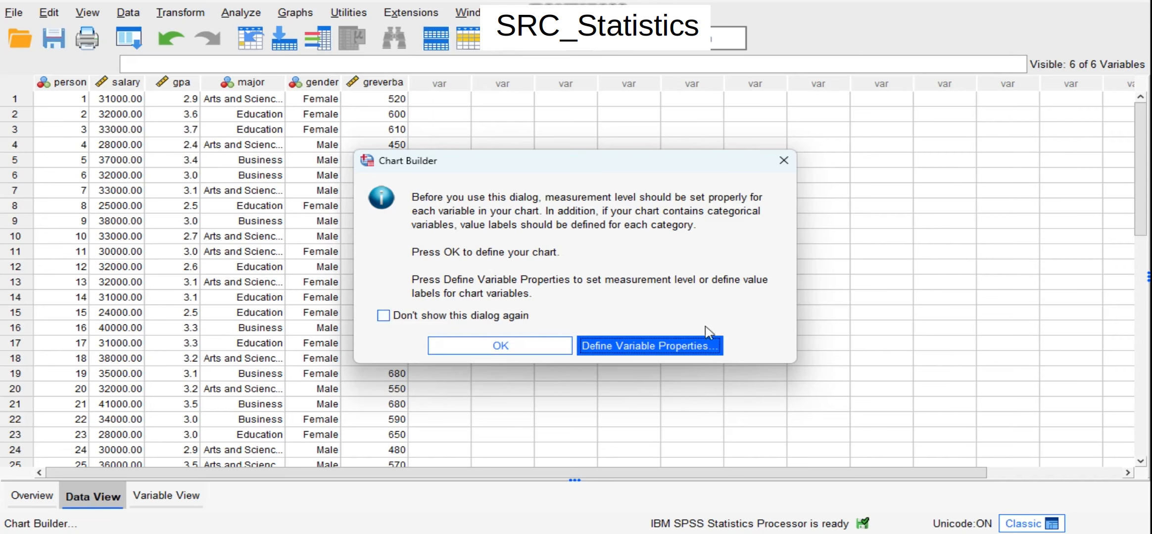
left_click(512, 348)
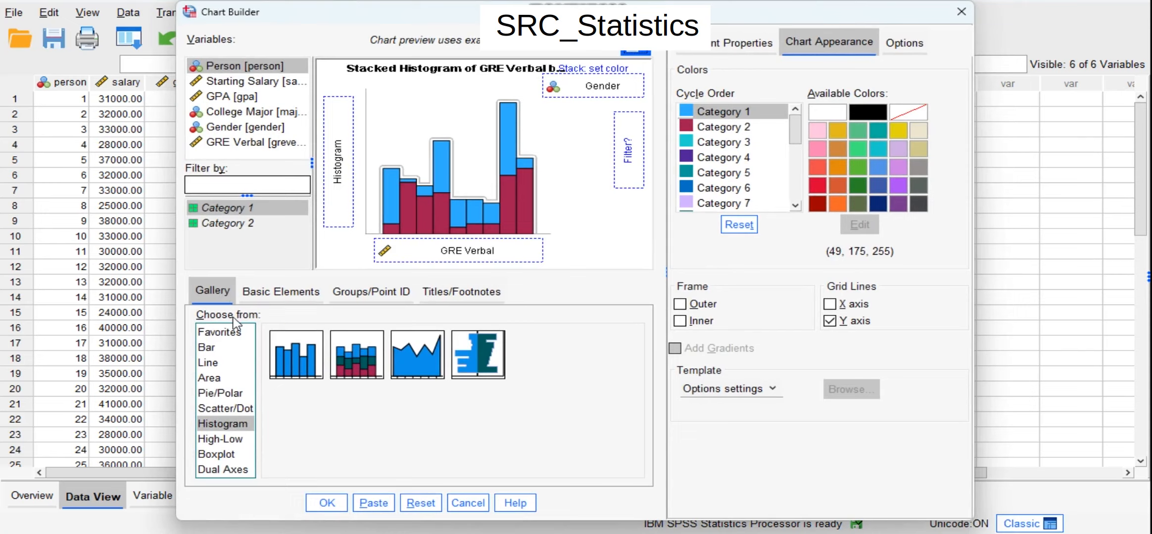
left_click(233, 409)
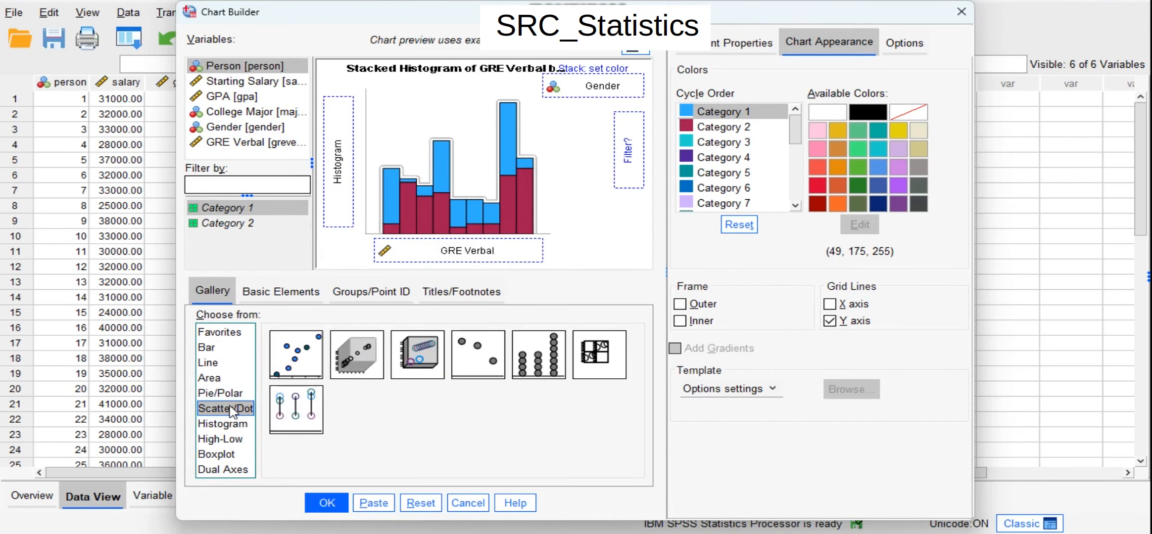
left_click(293, 367)
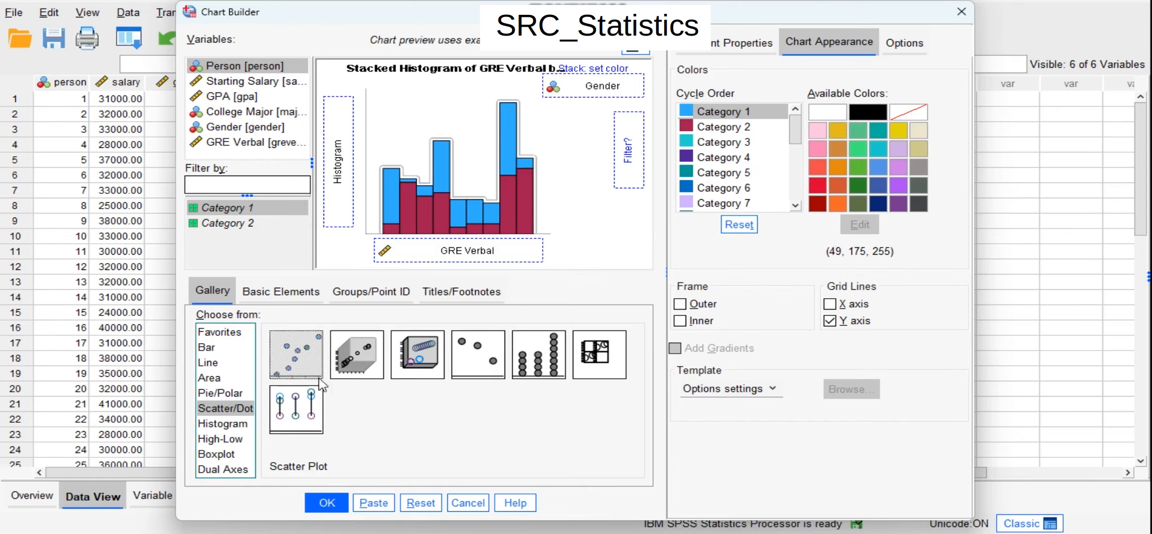
left_click_drag(307, 365, 470, 191)
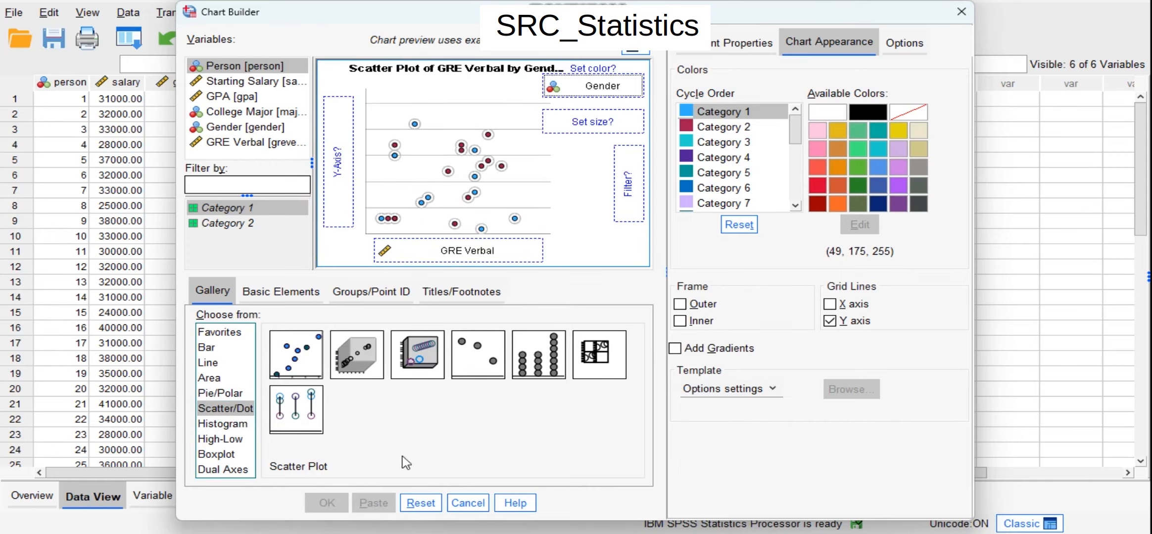
left_click(418, 503)
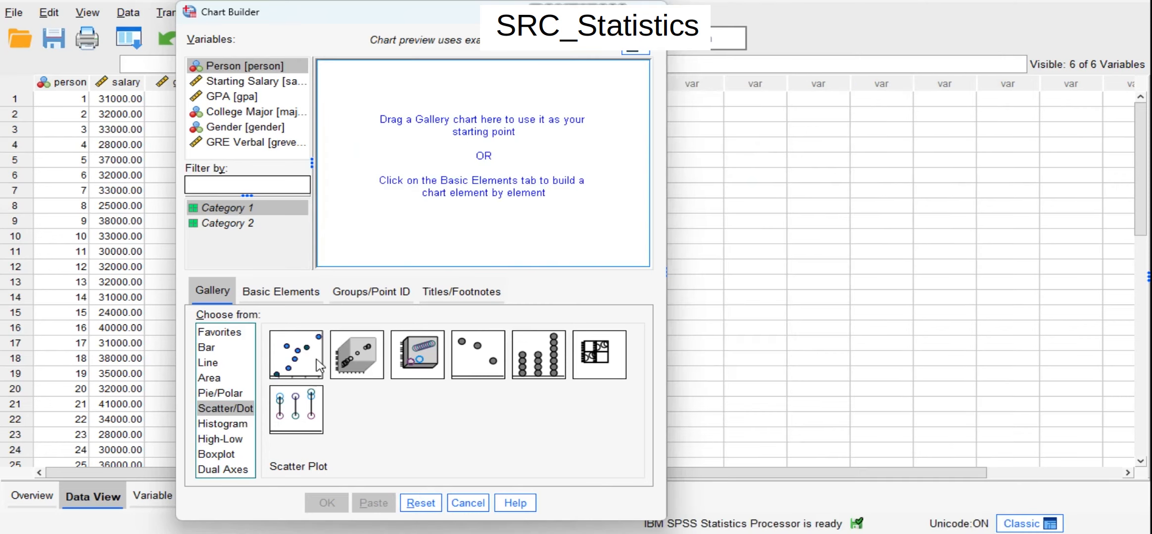
left_click_drag(319, 369, 470, 214)
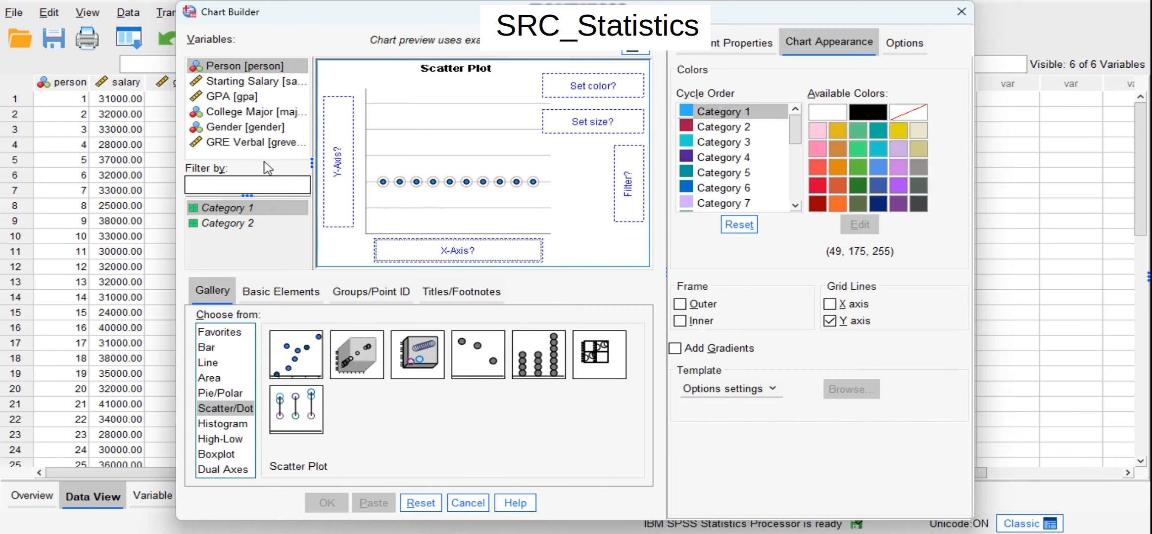
- Assign GPA to the X axis and Starting Salary to the Y axis of the scatter plot
left_click(234, 99)
left_click_drag(236, 105, 407, 256)
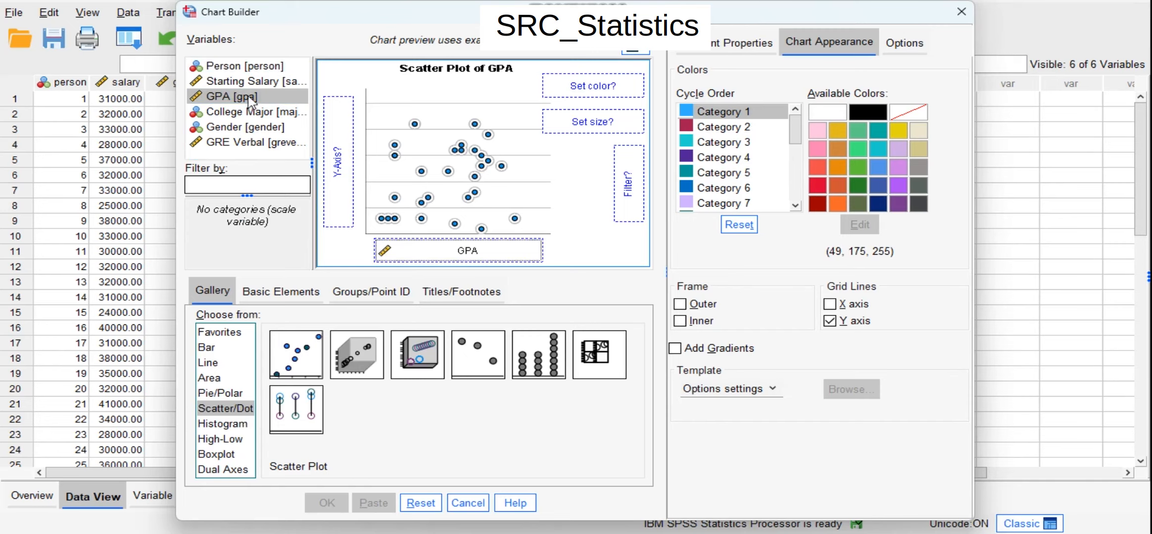
left_click_drag(243, 87, 340, 153)
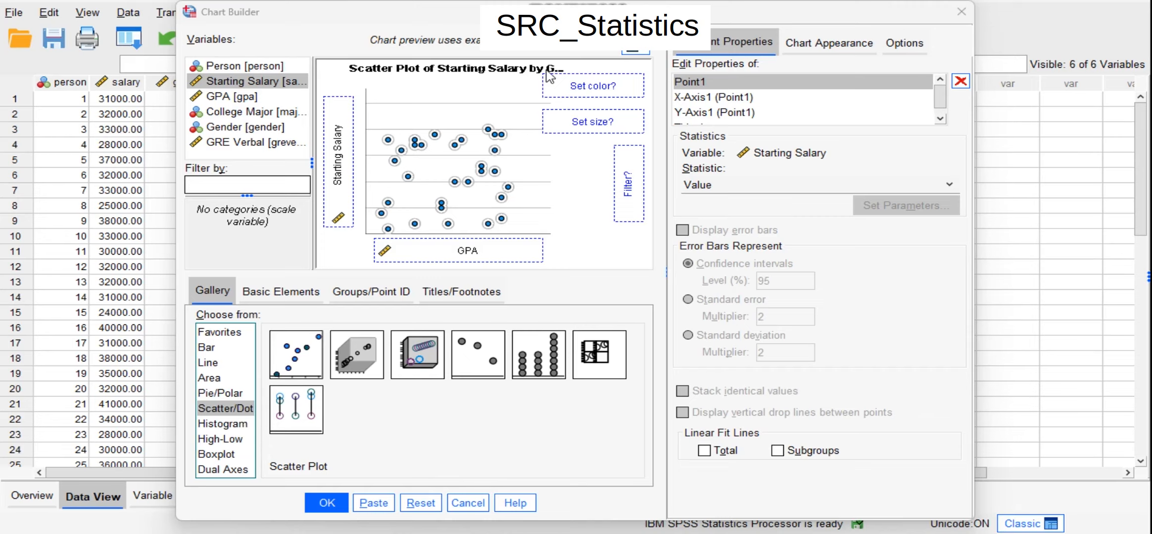
- Toggle the chart's Title 1 off and on again, and switch its text from Automatic to Custom
left_click(461, 292)
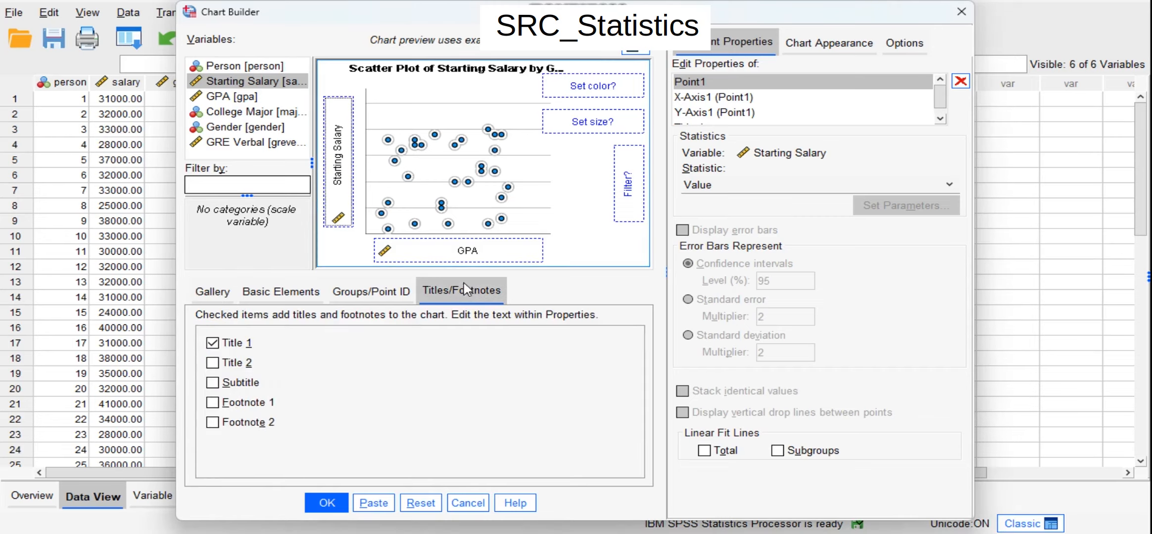
left_click(229, 343)
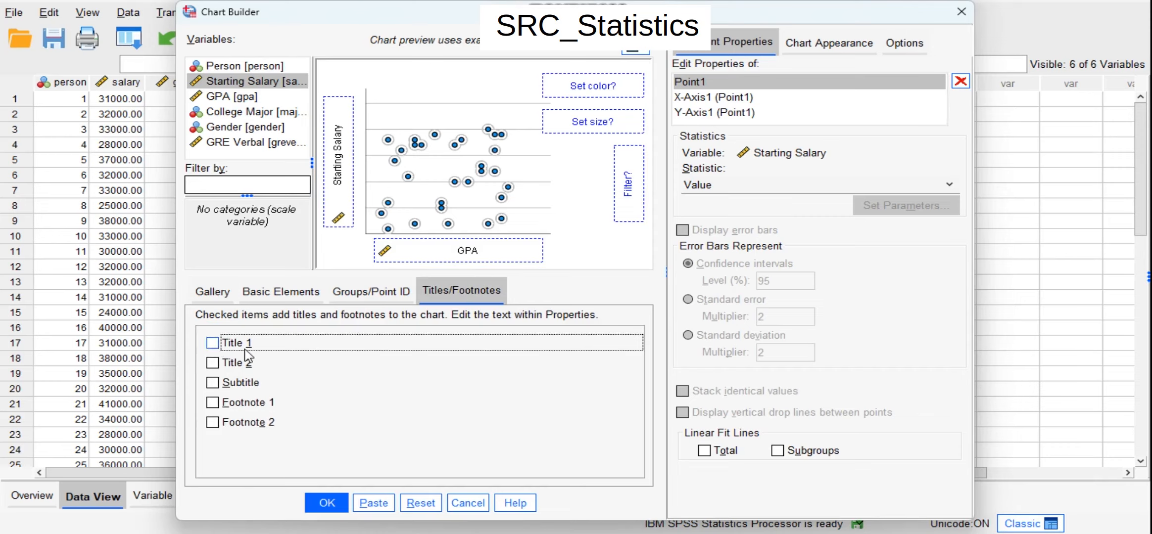
left_click(730, 47)
left_click(212, 343)
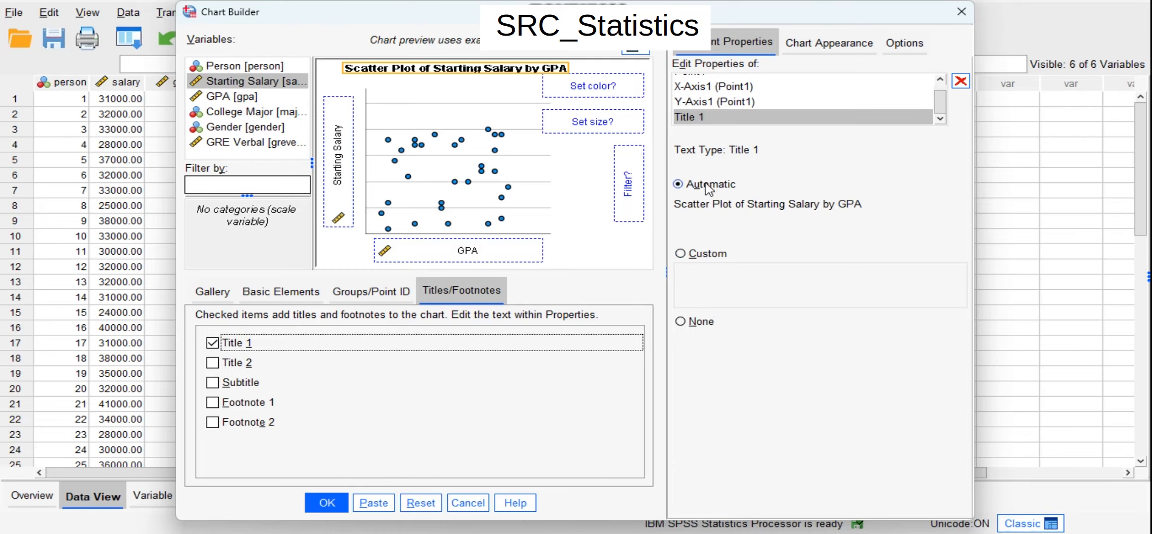
left_click(681, 255)
left_click(683, 274)
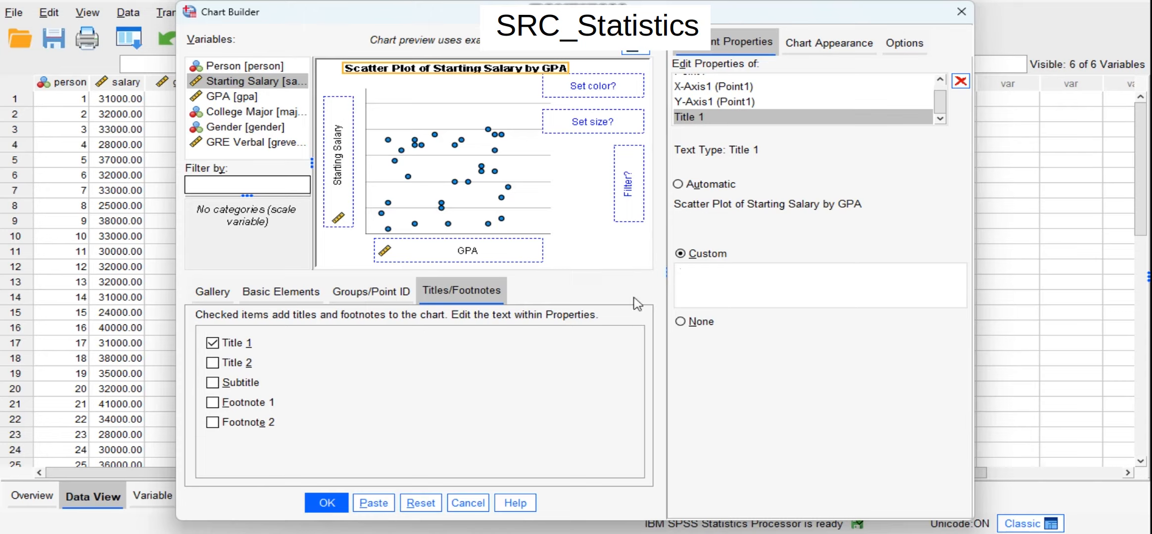
- Leave Footnote 1 disabled and generate the scatter plot of Starting Salary by GPA
left_click(246, 407)
left_click(245, 407)
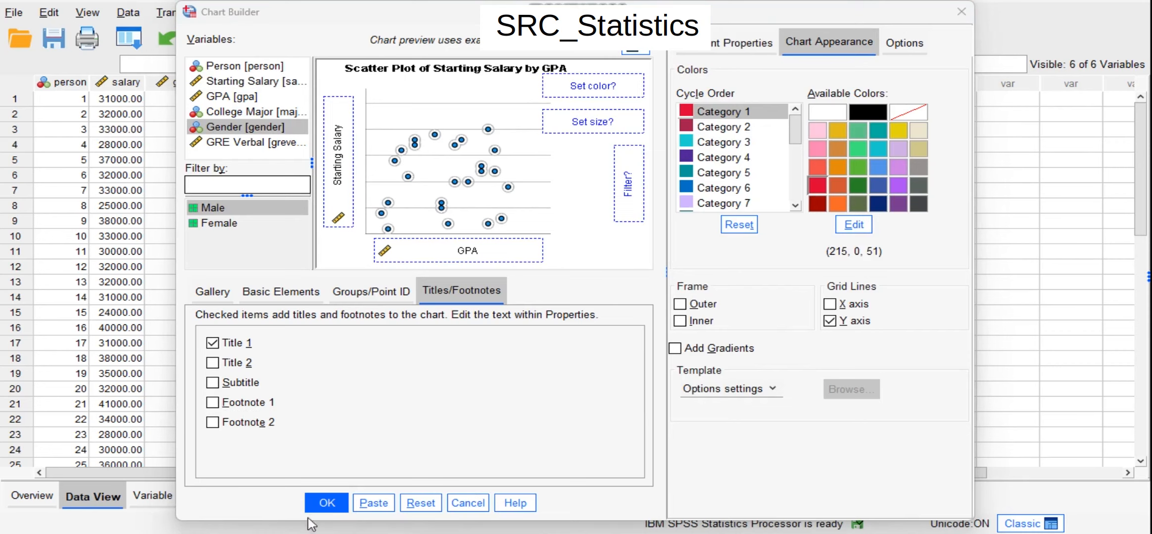
left_click(320, 508)
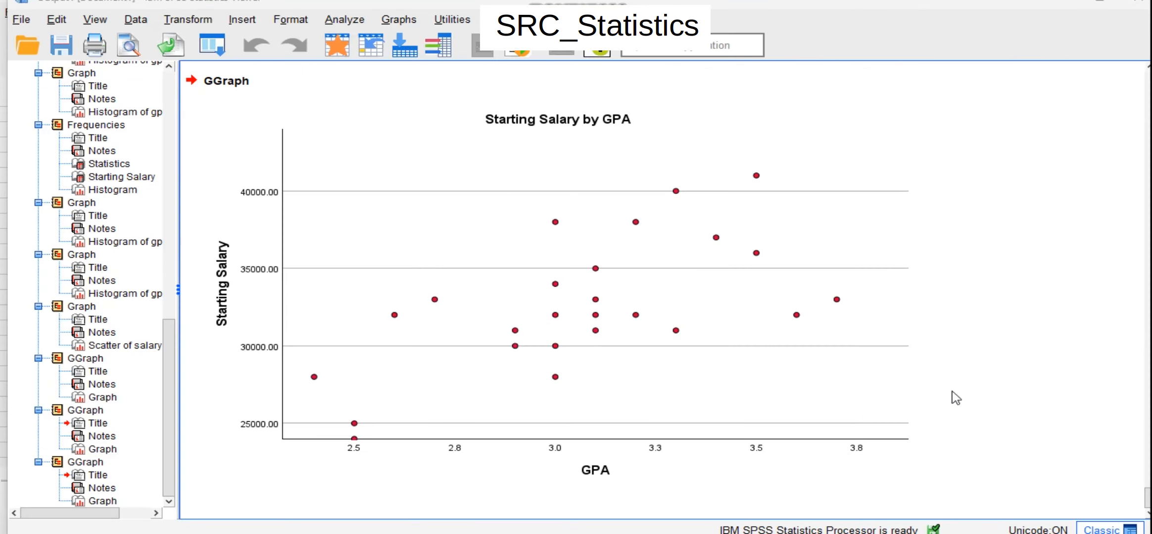